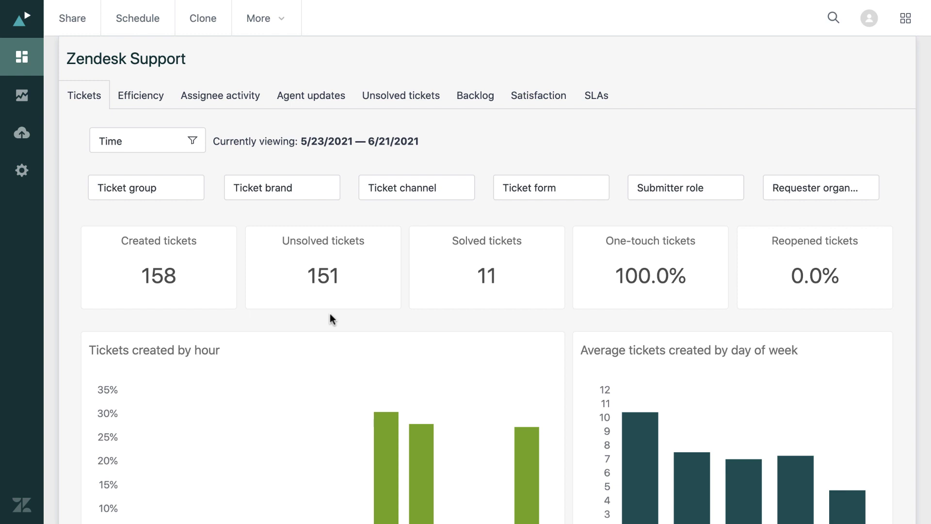
pyautogui.click(167, 142)
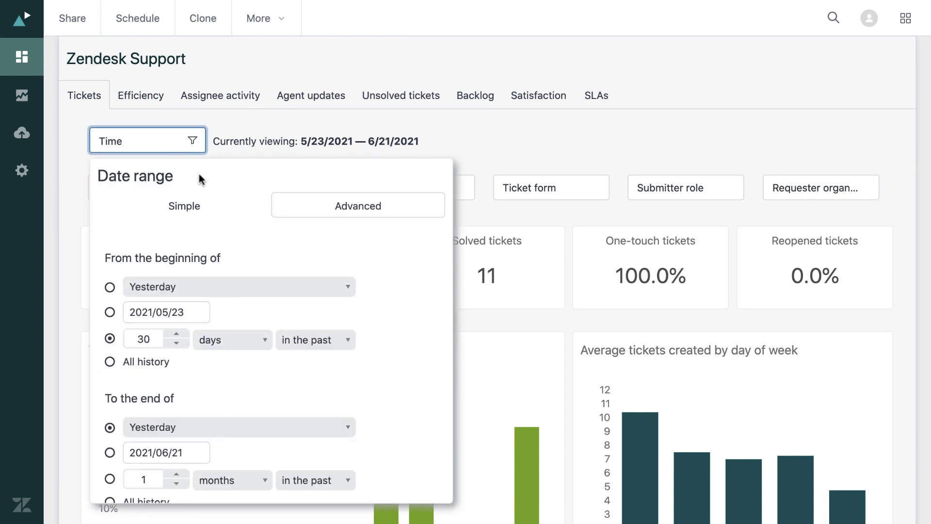
pyautogui.click(228, 209)
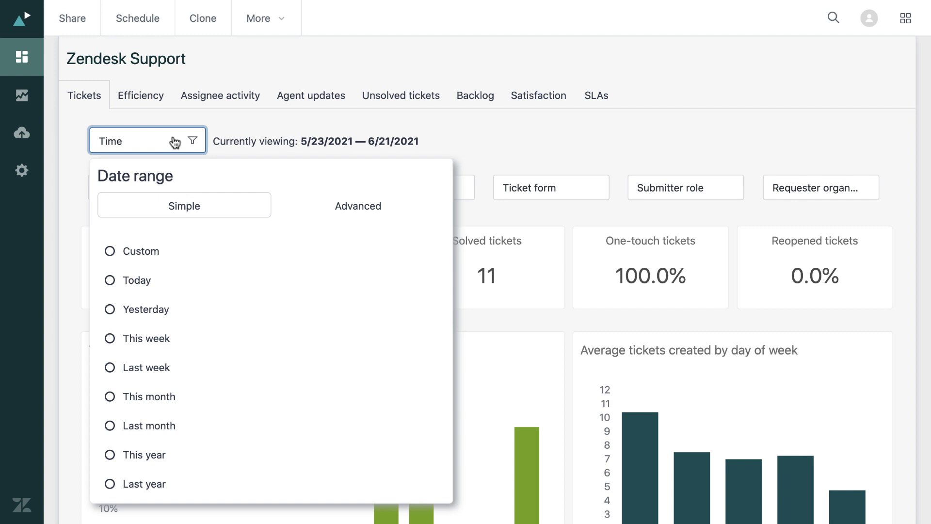
pyautogui.click(175, 142)
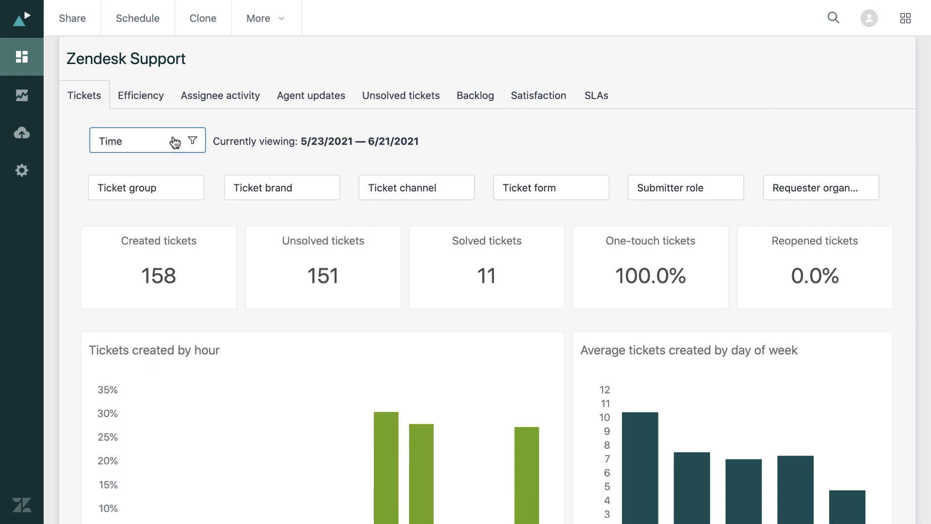
pyautogui.click(187, 187)
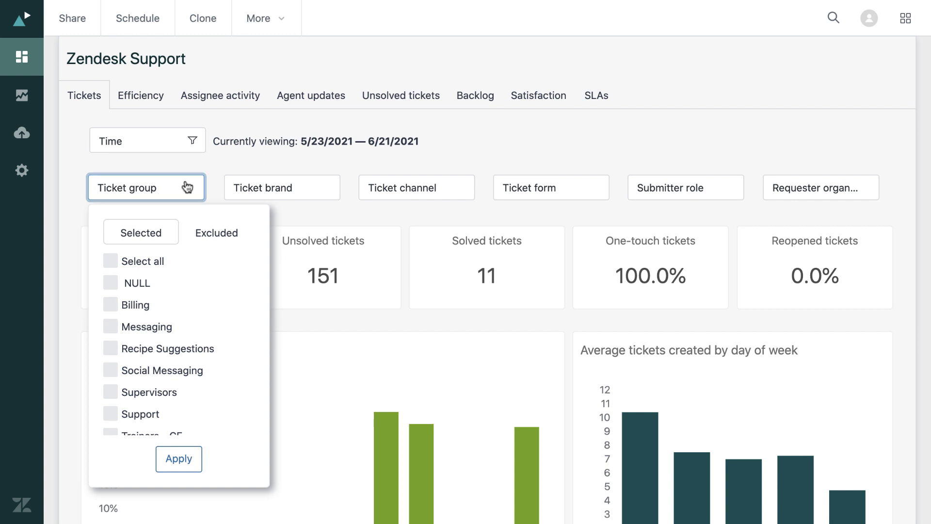
pyautogui.click(188, 187)
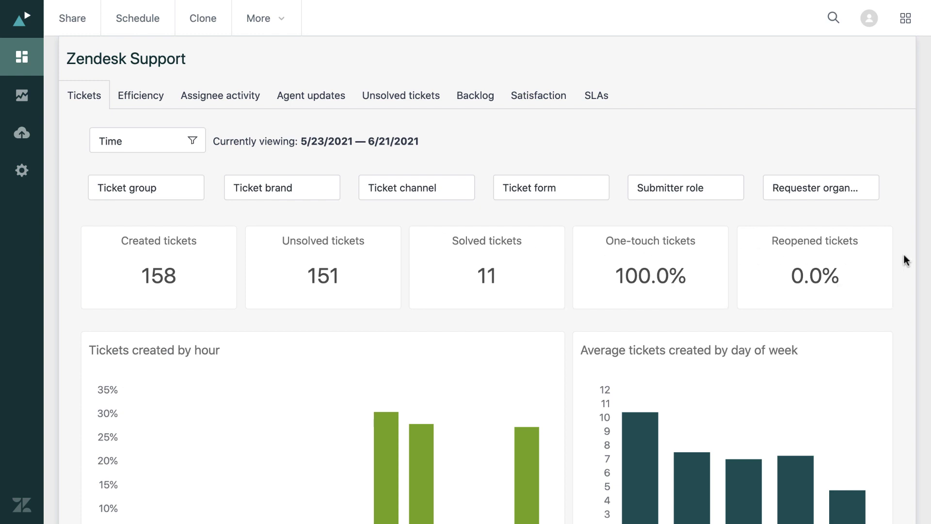
pyautogui.scroll(-3, 904, 256)
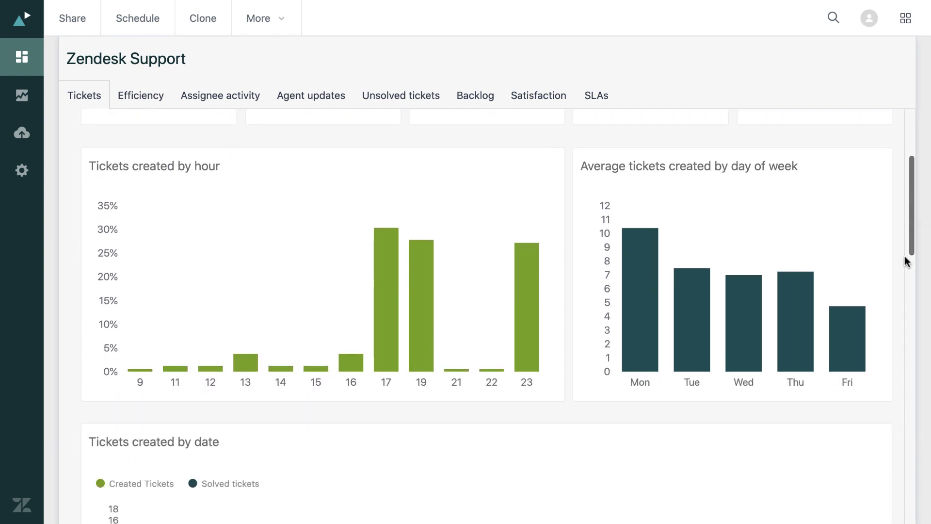
pyautogui.scroll(-2, 904, 257)
pyautogui.scroll(-3, 904, 255)
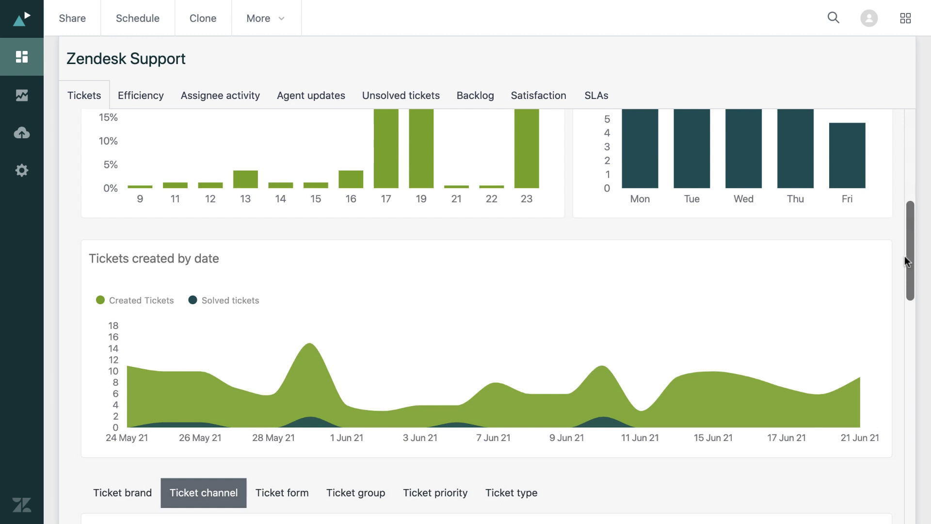
pyautogui.scroll(-5, 904, 255)
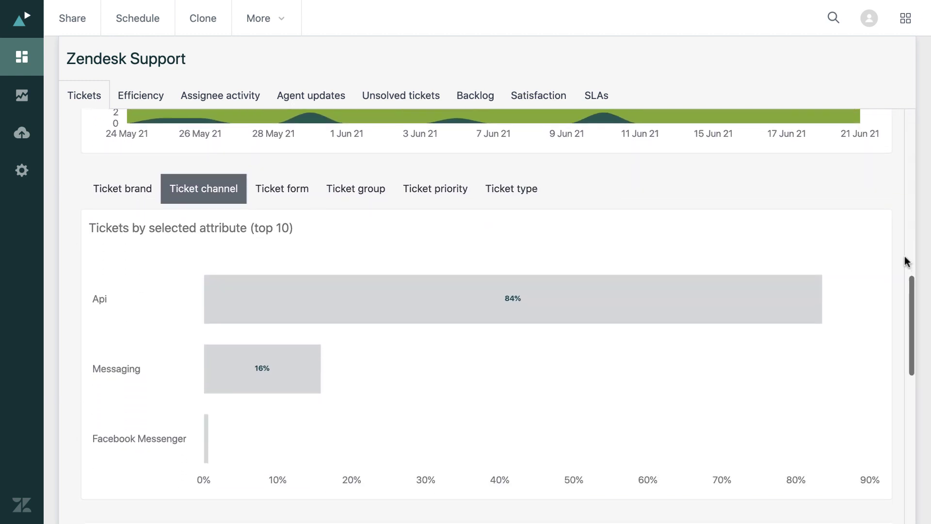
pyautogui.scroll(3, 904, 256)
pyautogui.scroll(8, 904, 256)
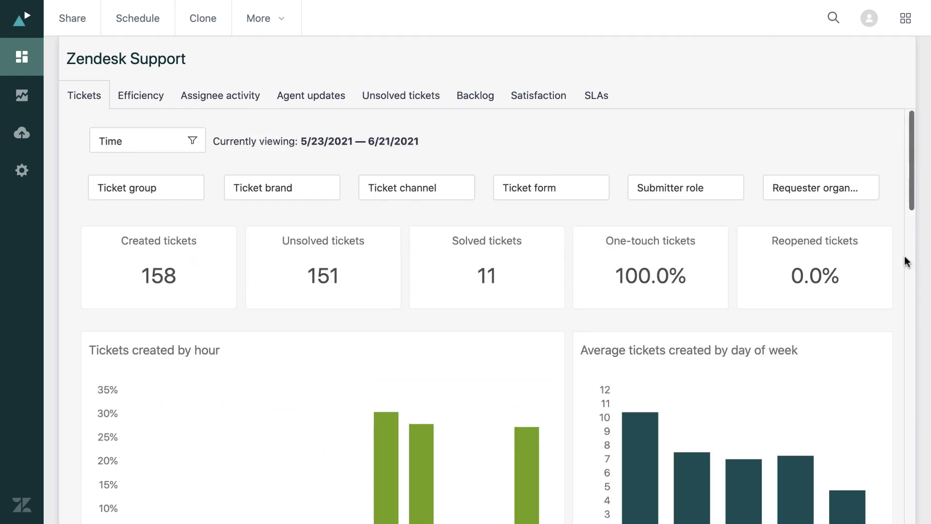
# Open the 'Knowledge Base: Views by user role' query and its donut chart (66% Anonymous, 24% Staff, 10% End-user).
pyautogui.click(21, 96)
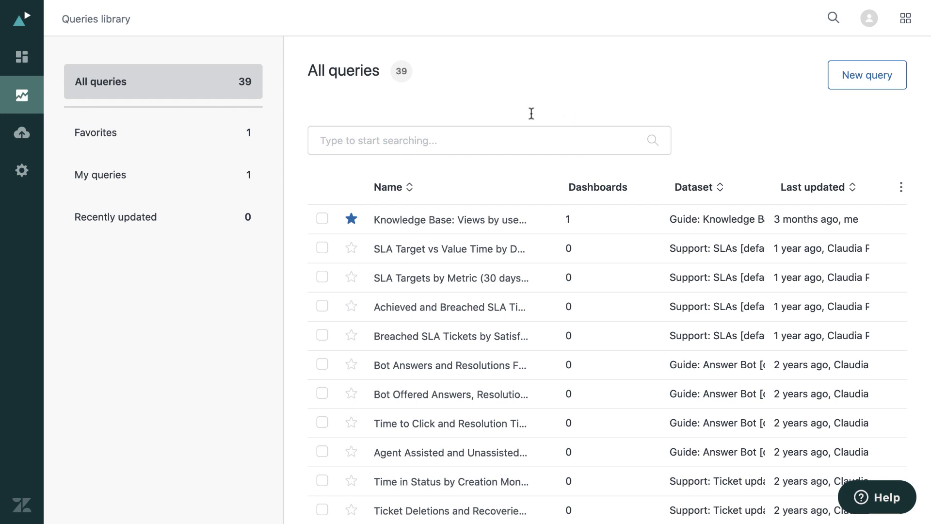
pyautogui.click(542, 221)
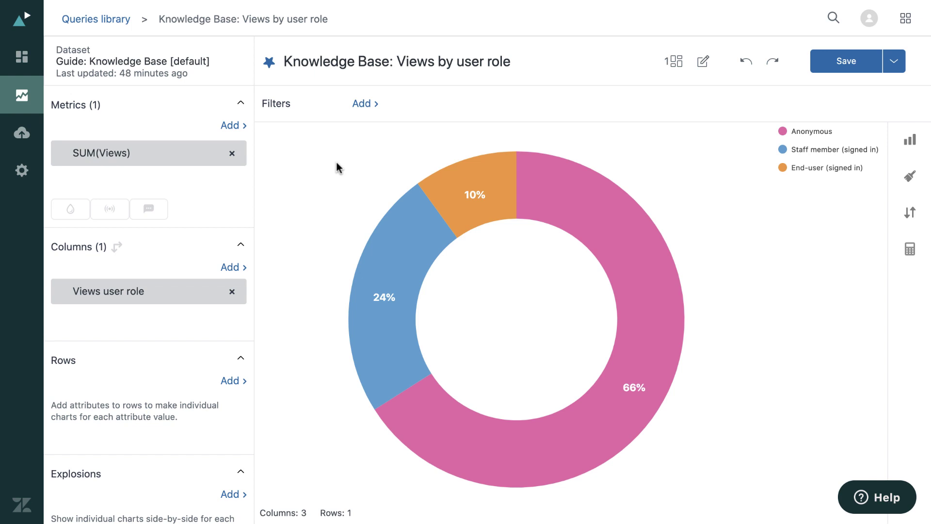
pyautogui.moveTo(529, 192)
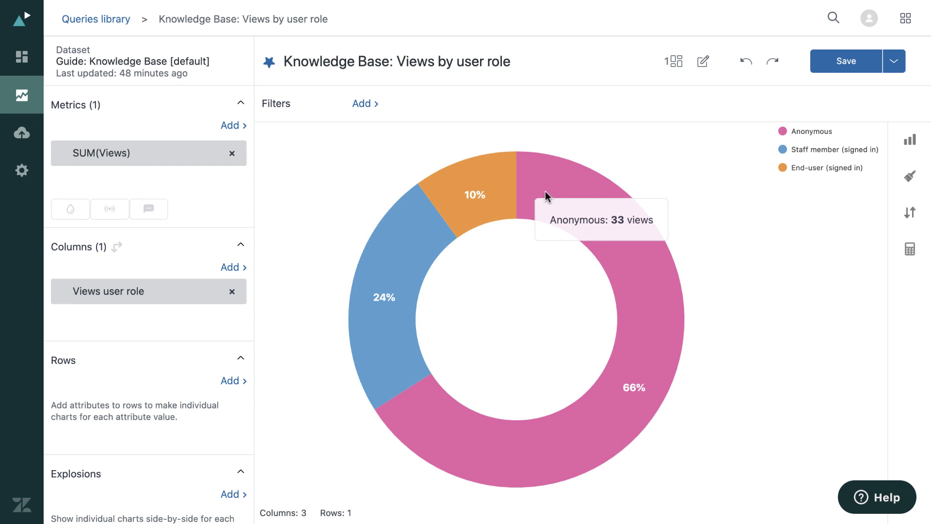
pyautogui.moveTo(478, 177)
pyautogui.moveTo(425, 219)
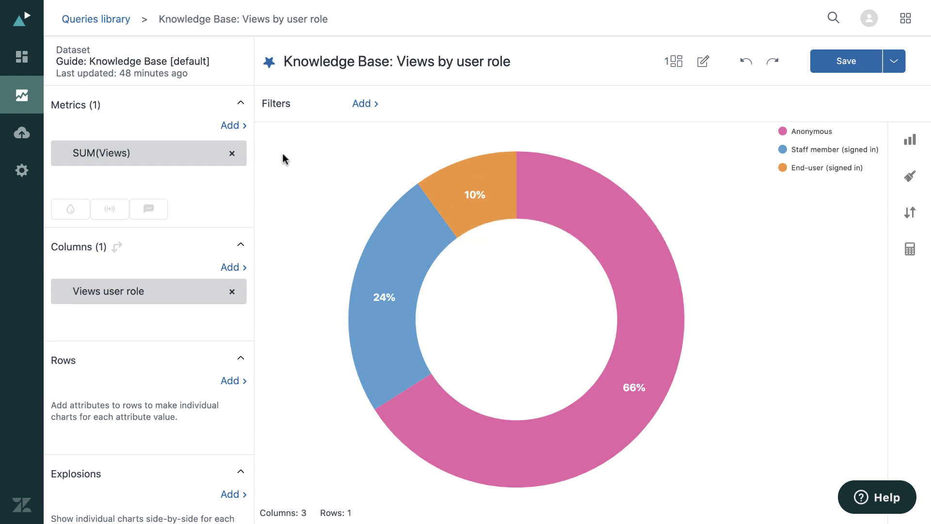
pyautogui.click(239, 127)
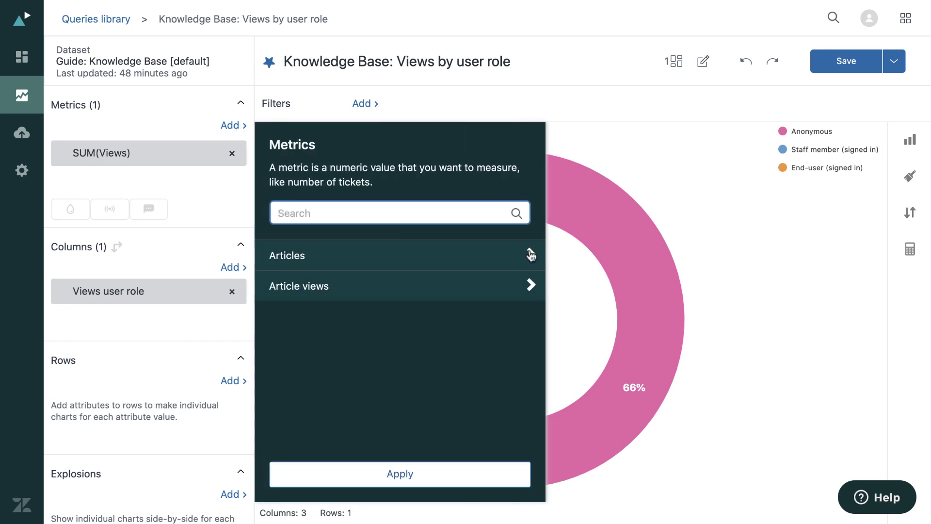
pyautogui.click(531, 254)
pyautogui.click(531, 347)
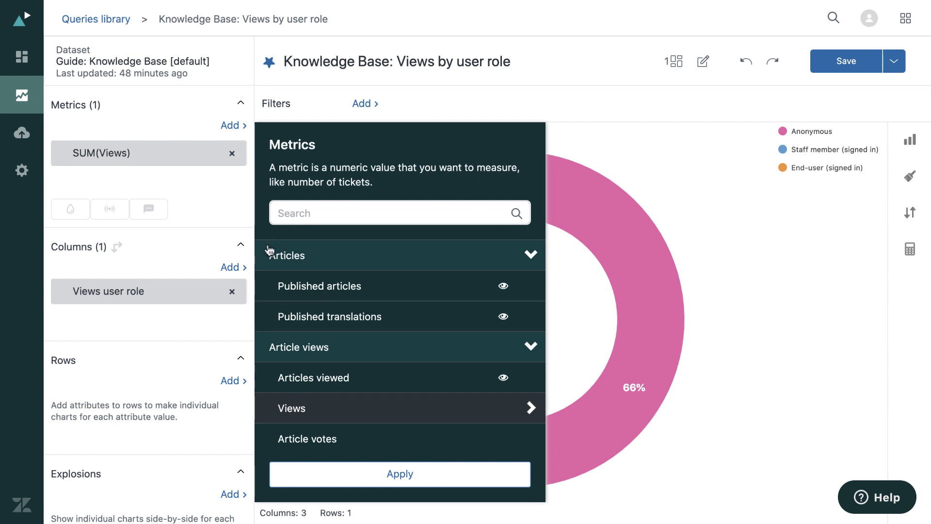
pyautogui.click(232, 272)
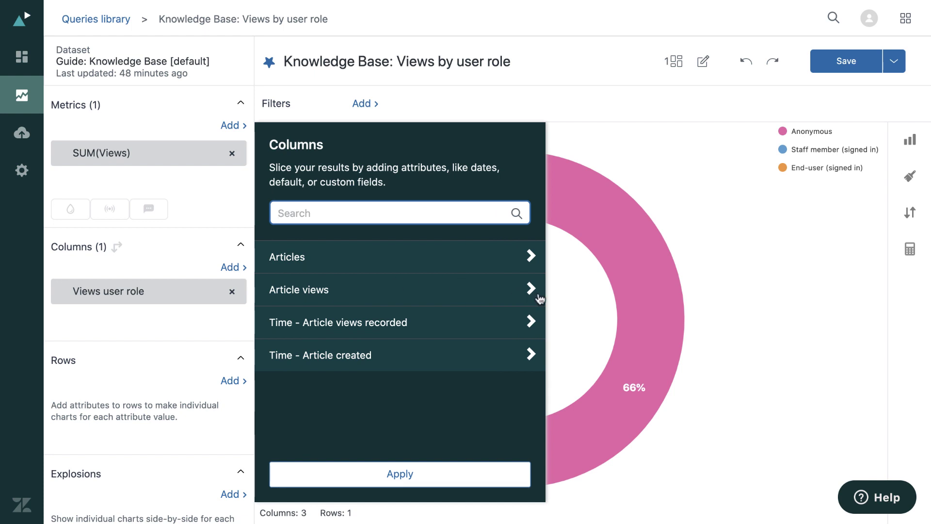
pyautogui.click(529, 292)
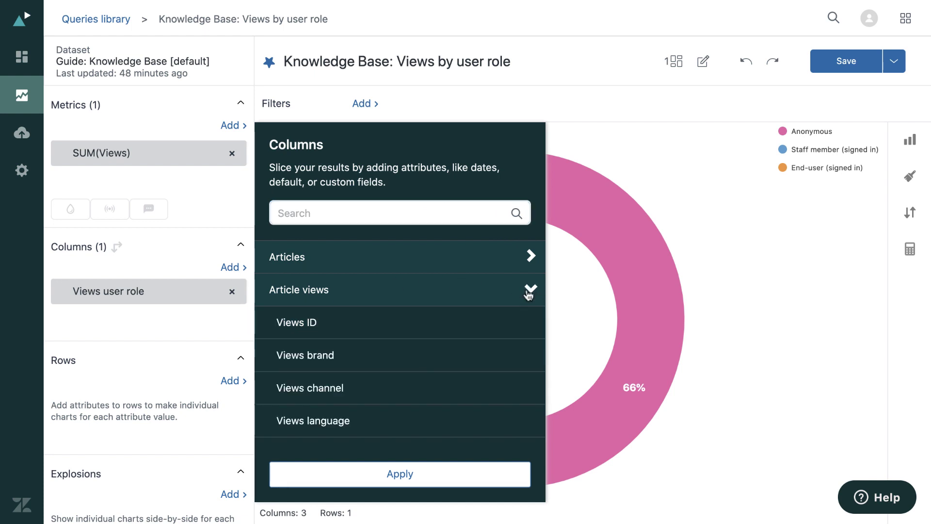
pyautogui.click(530, 258)
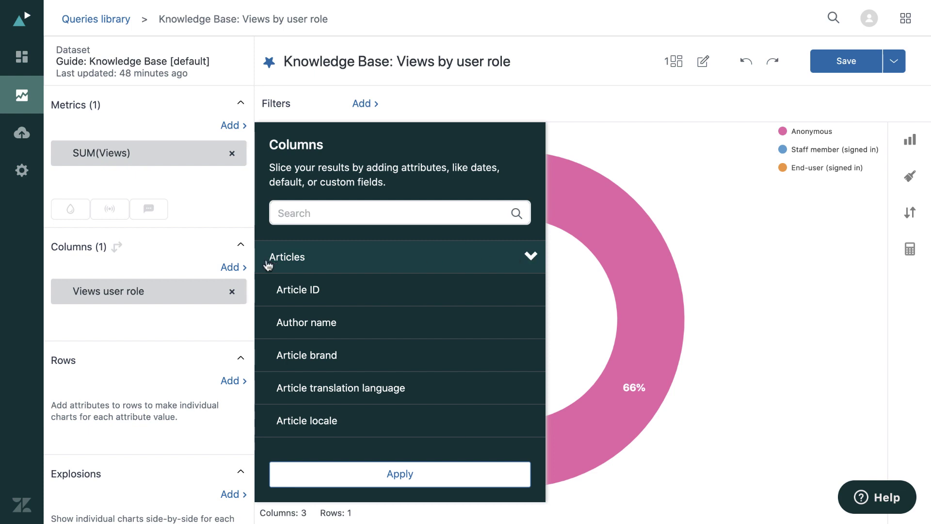
pyautogui.click(230, 268)
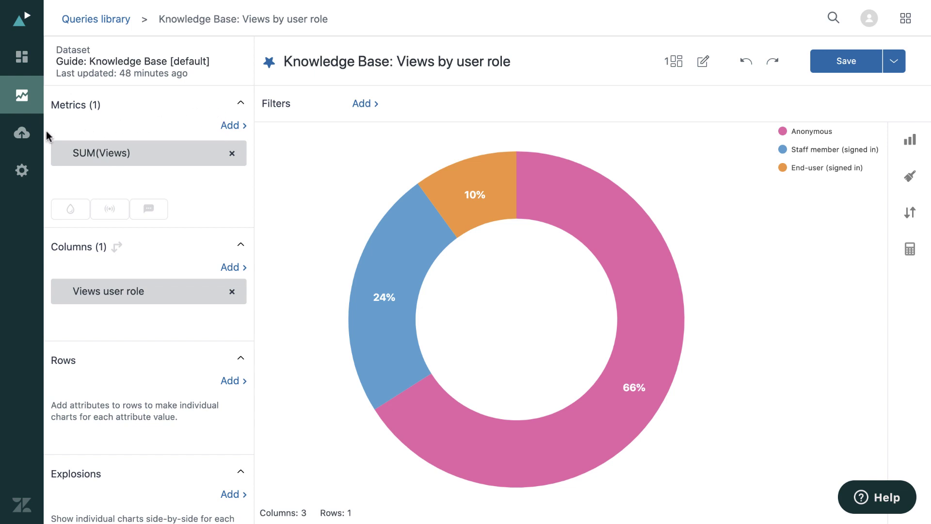
# Look through the datasets list, then go to the admin Dashboard email delivery page.
pyautogui.click(22, 134)
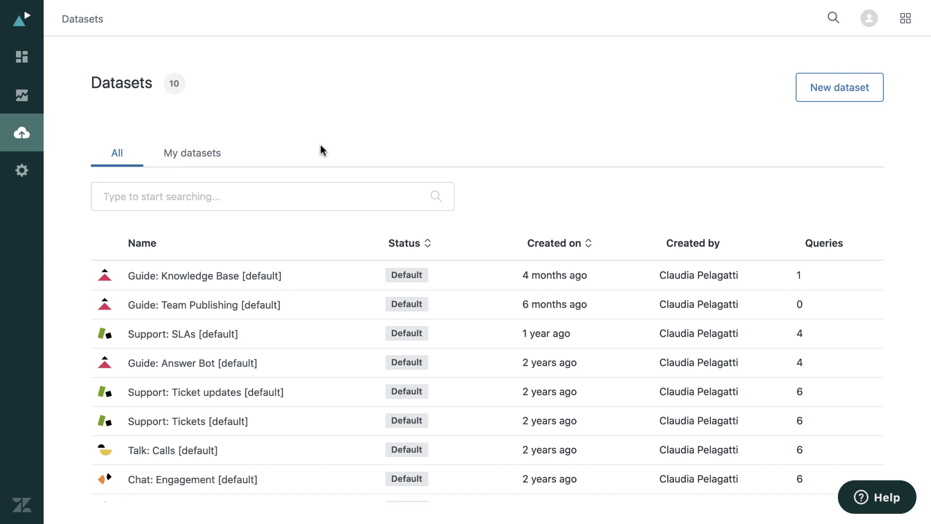
pyautogui.click(23, 172)
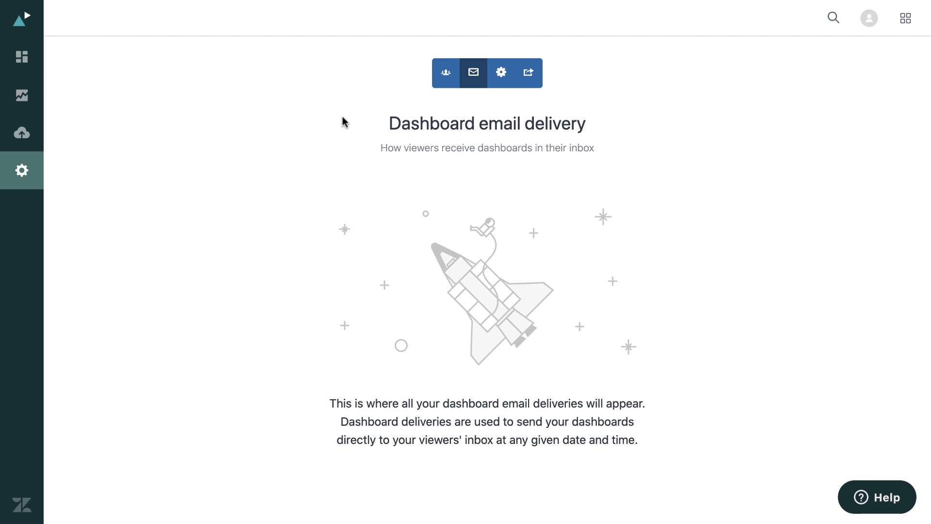
# View the editors' dataset authorizations, then open the Account information settings page.
pyautogui.click(446, 75)
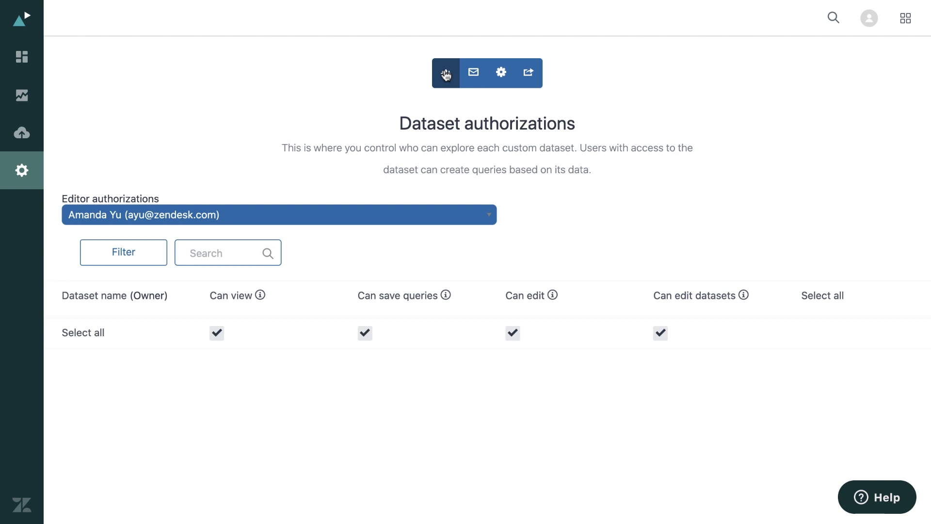
pyautogui.click(496, 74)
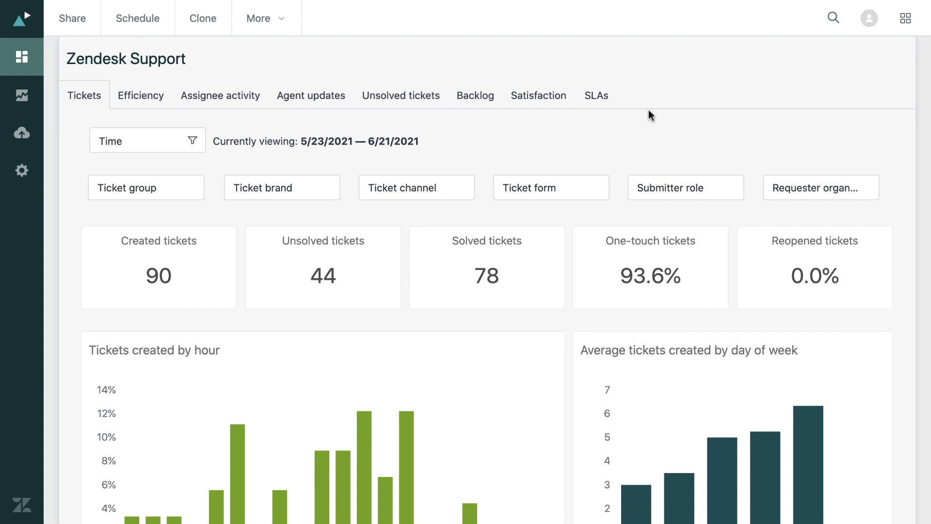
# Set the dashboard time filter to the preset 'This year' (1/1/2021 to 12/31/2021).
pyautogui.click(181, 142)
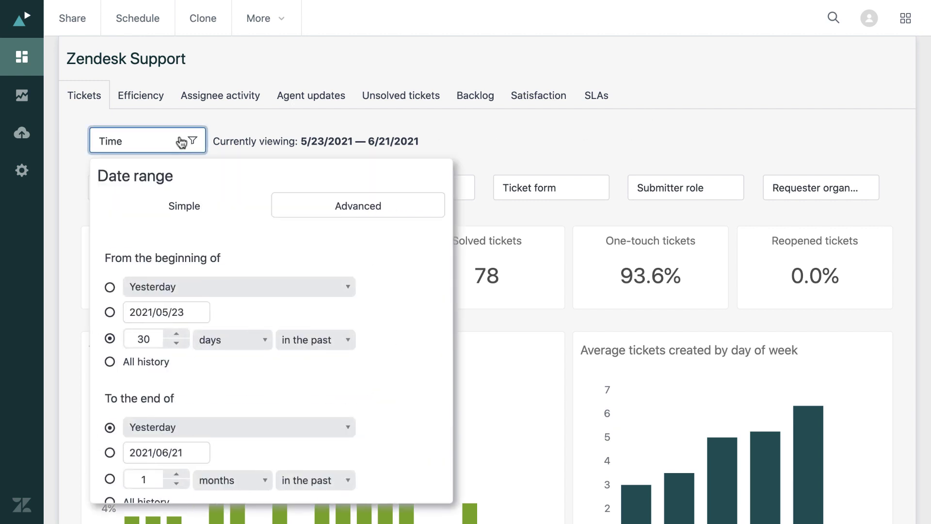
pyautogui.click(228, 207)
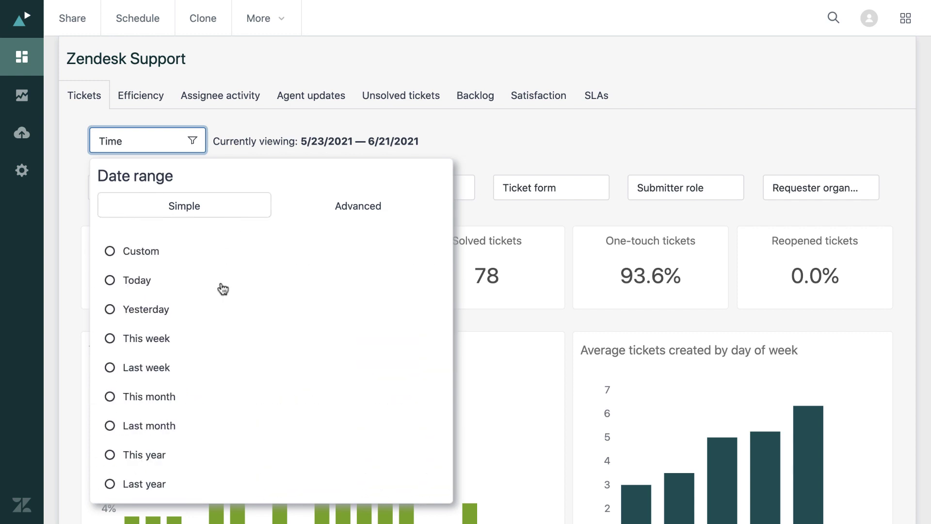
pyautogui.click(166, 455)
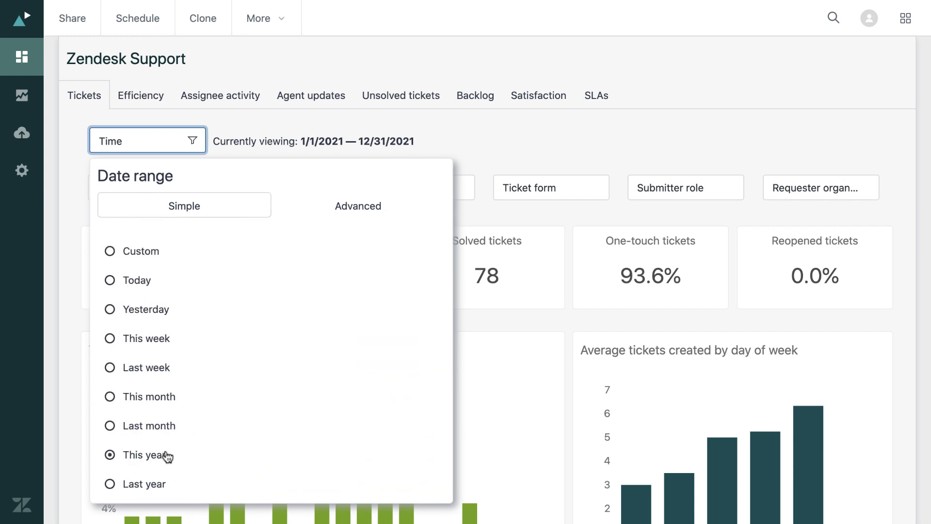
pyautogui.click(569, 386)
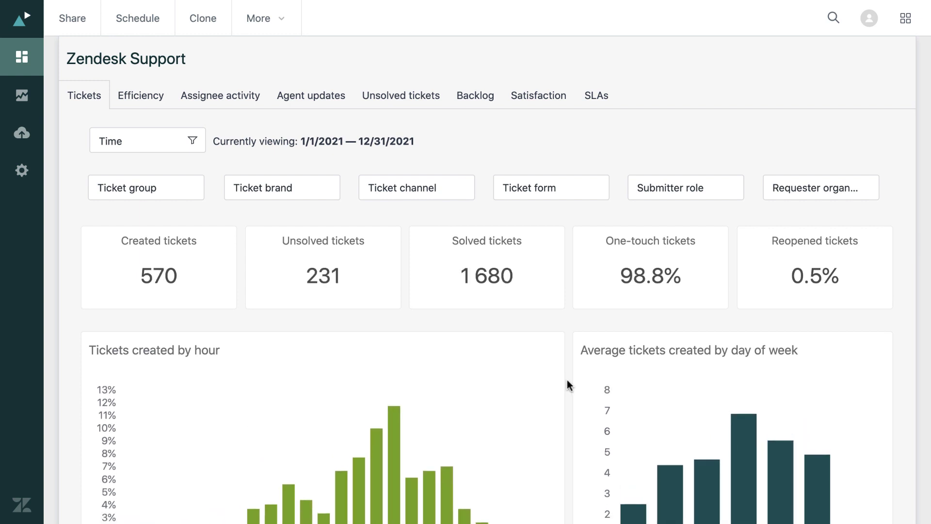
# Scroll through the Tickets charts down to the tickets-by-channel breakdown (Chat 35%, Voice 21%).
pyautogui.scroll(-4, 567, 382)
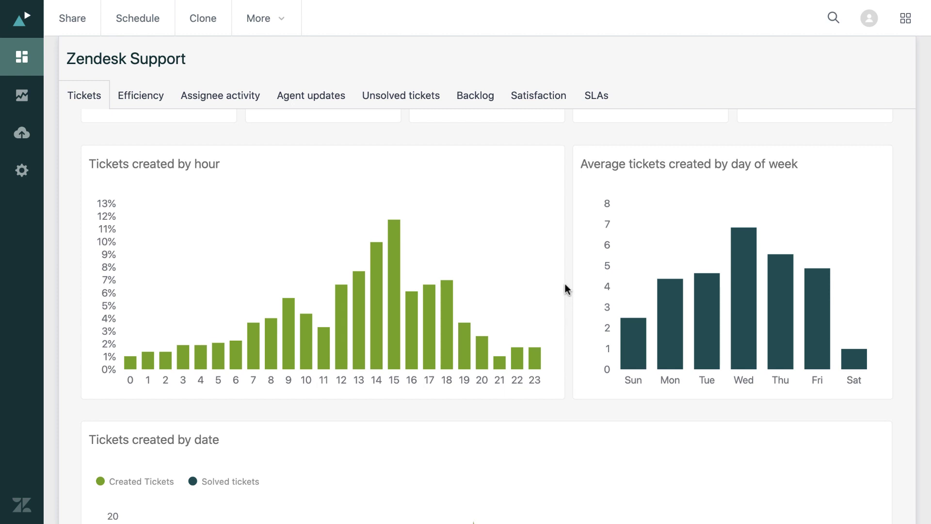
pyautogui.moveTo(398, 238)
pyautogui.moveTo(744, 287)
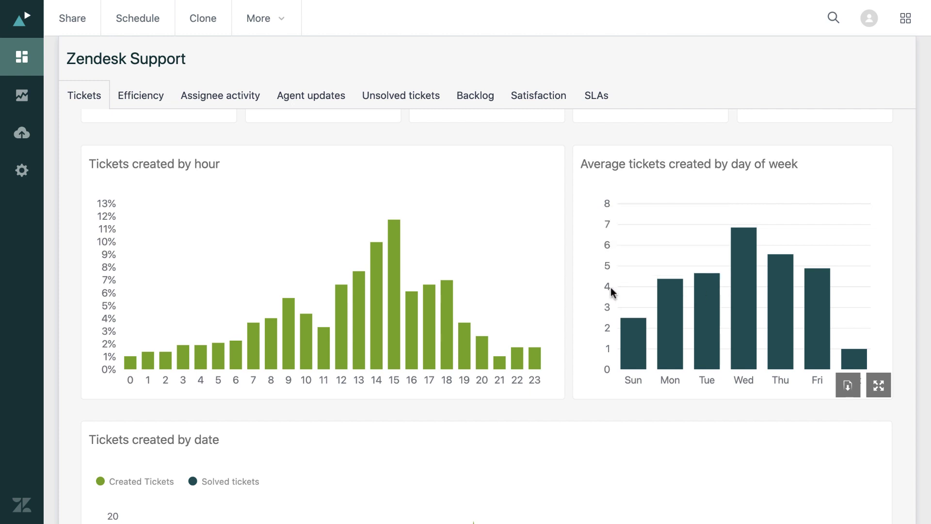
pyautogui.scroll(-5, 567, 294)
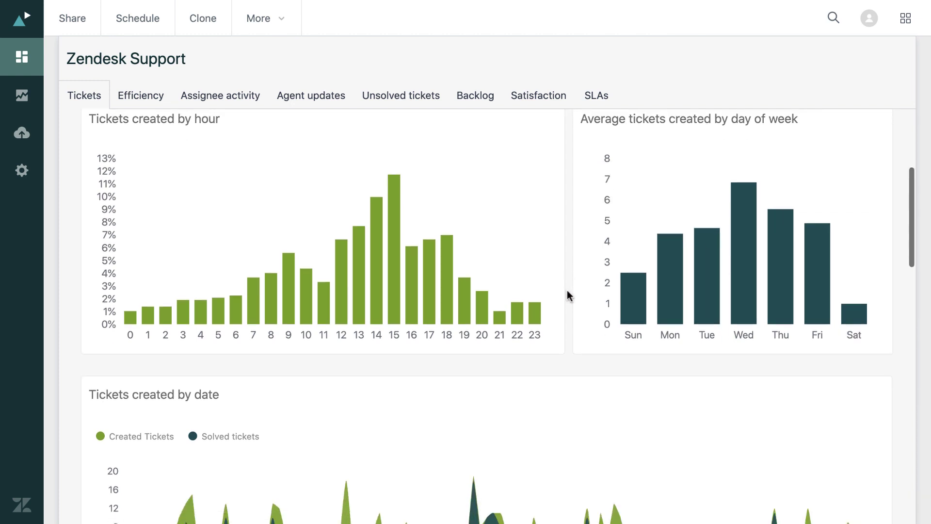
pyautogui.scroll(-2, 585, 301)
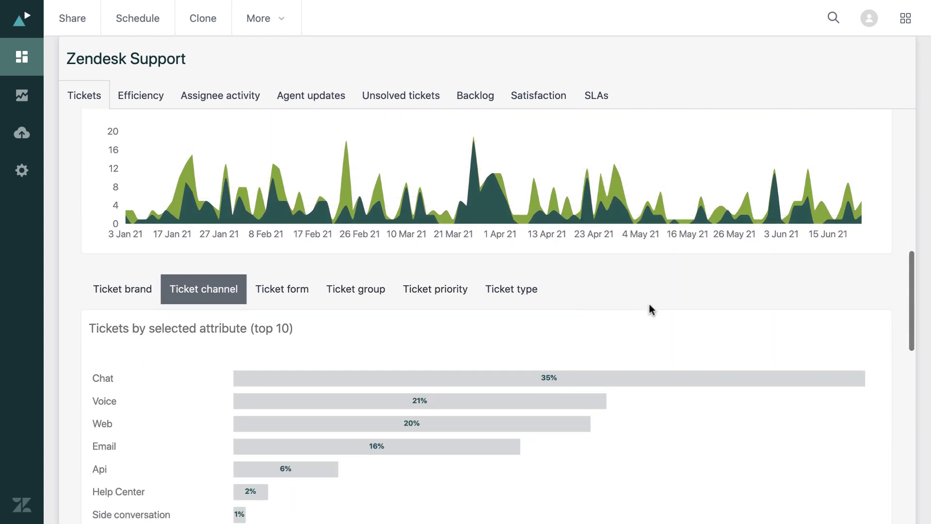
pyautogui.scroll(-1, 650, 310)
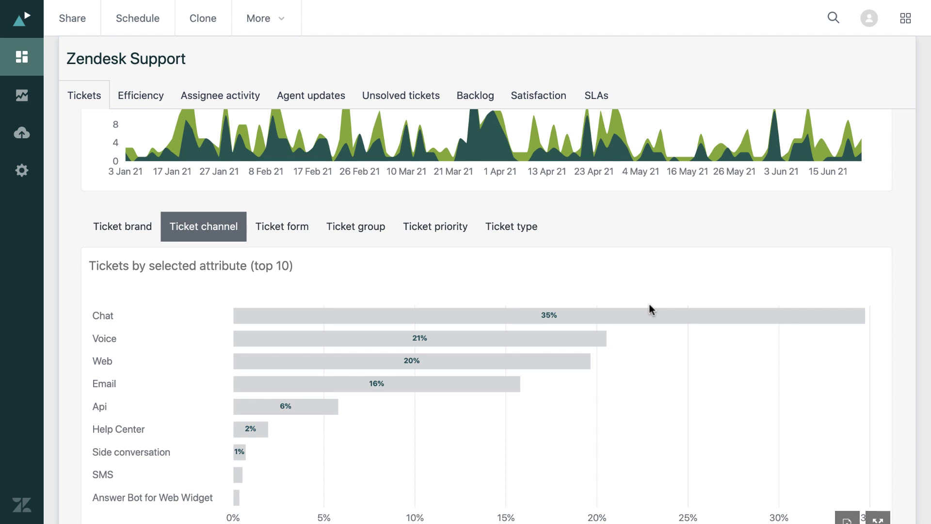
pyautogui.scroll(-2, 651, 309)
pyautogui.moveTo(663, 260)
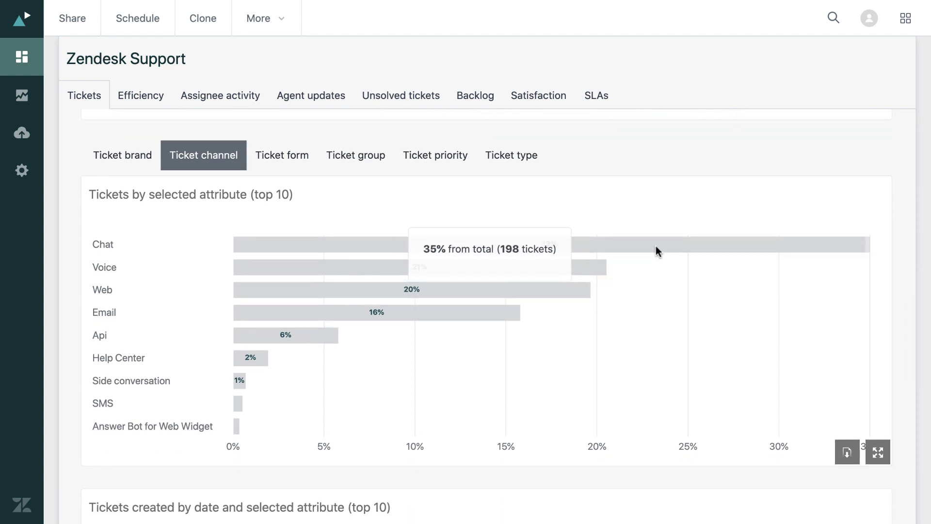
pyautogui.moveTo(597, 265)
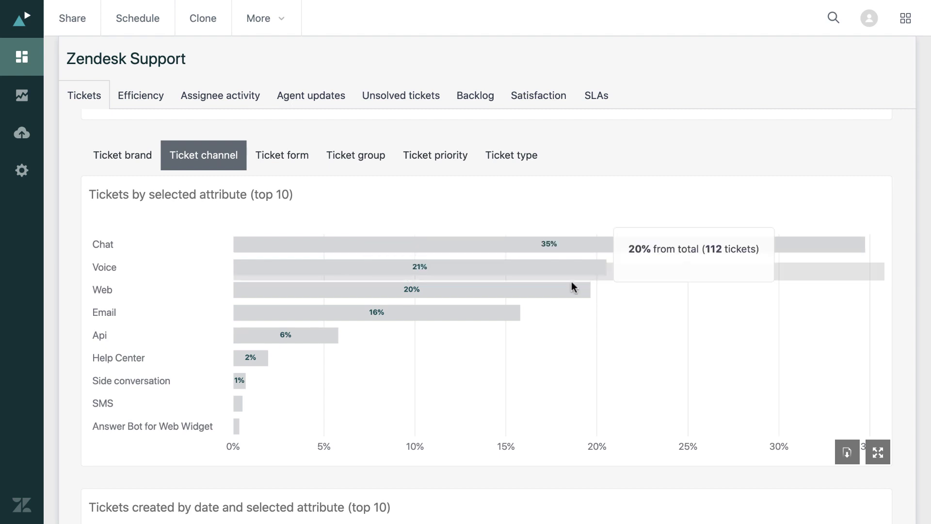
pyautogui.moveTo(563, 290)
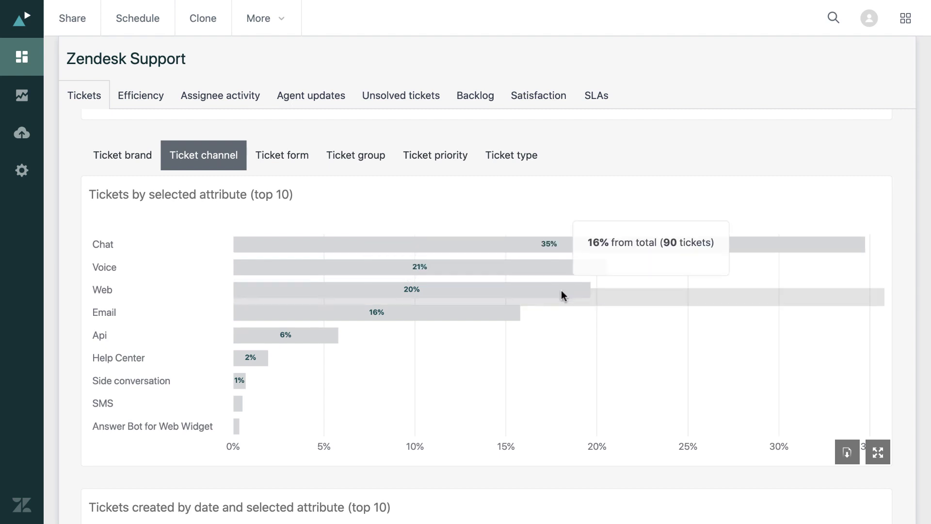
pyautogui.moveTo(481, 320)
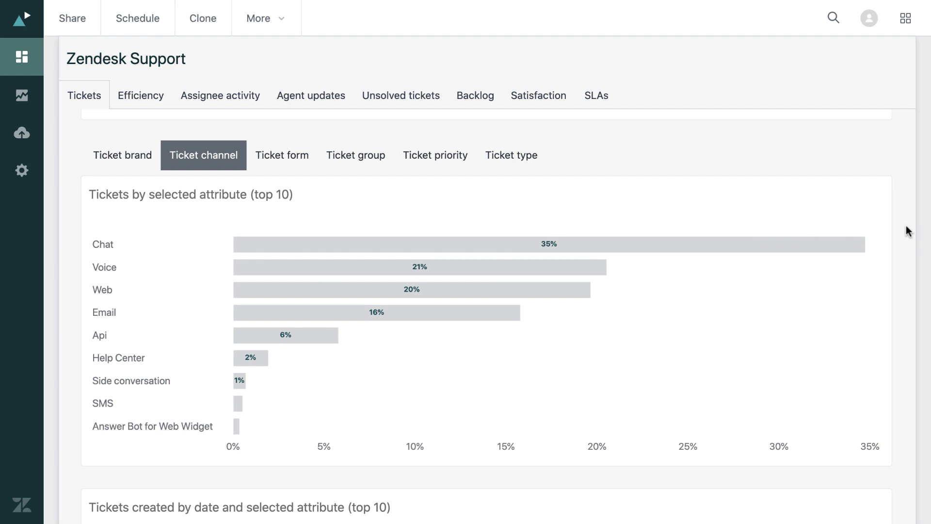
# Filter the 'Tickets created by date and selected attribute' chart to the Chat ticket channel.
pyautogui.scroll(-5, 906, 225)
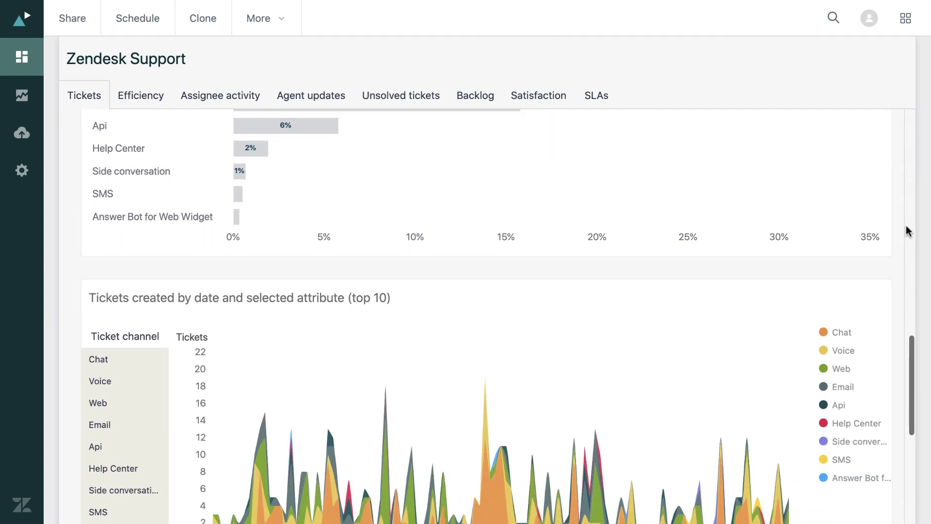
pyautogui.scroll(-2, 906, 225)
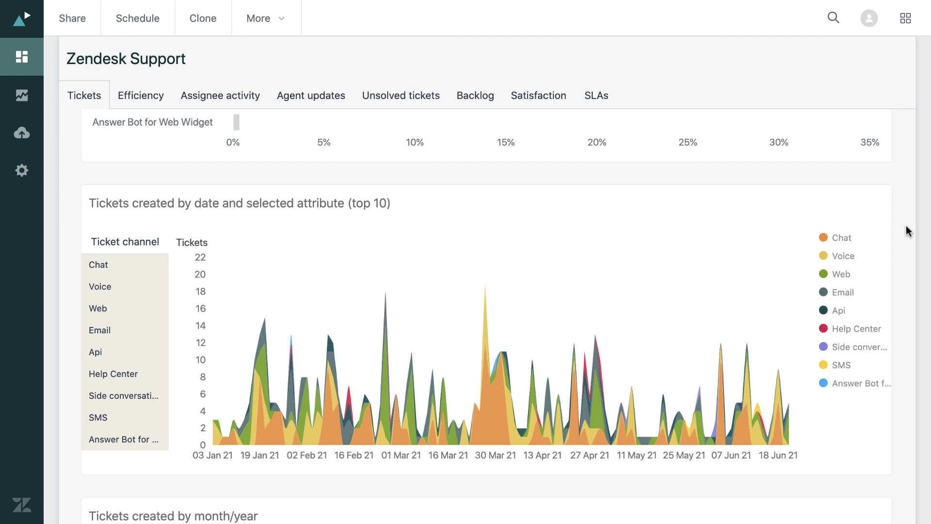
pyautogui.moveTo(763, 208)
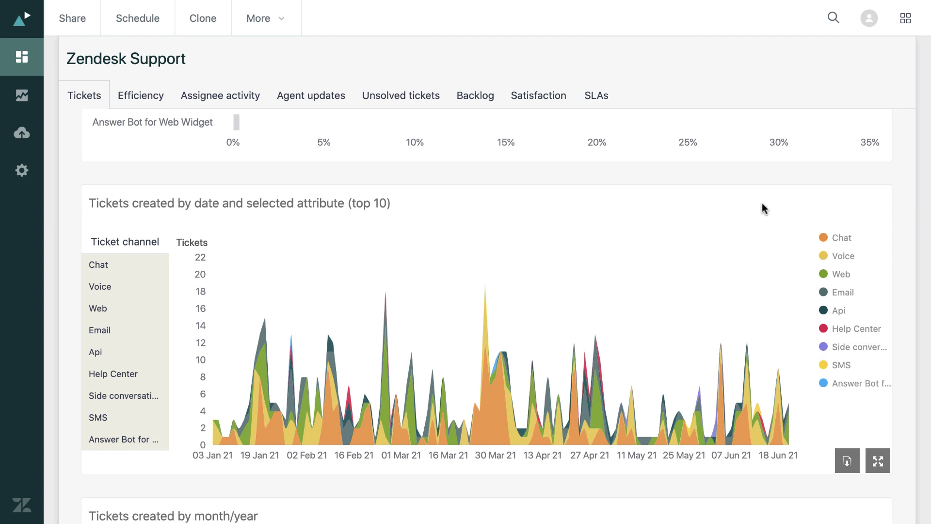
pyautogui.click(134, 267)
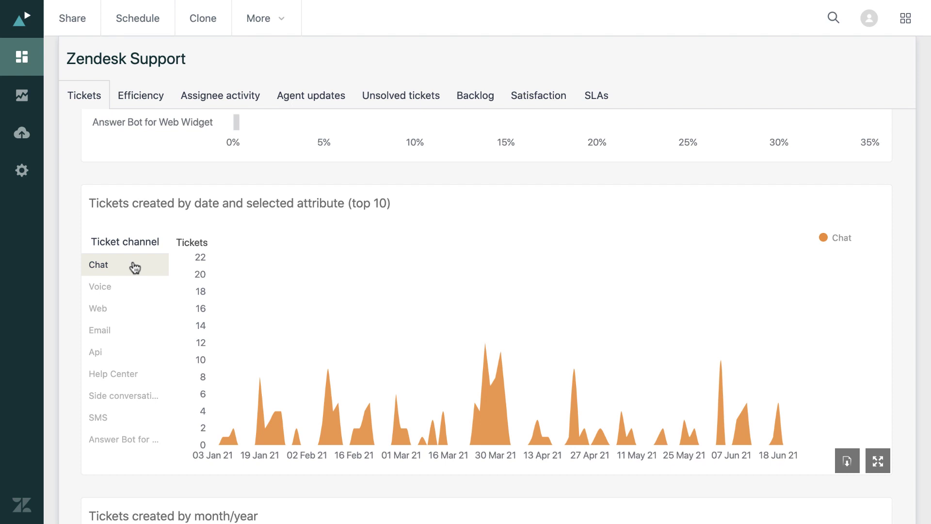
pyautogui.scroll(5, 902, 199)
pyautogui.scroll(20, 901, 196)
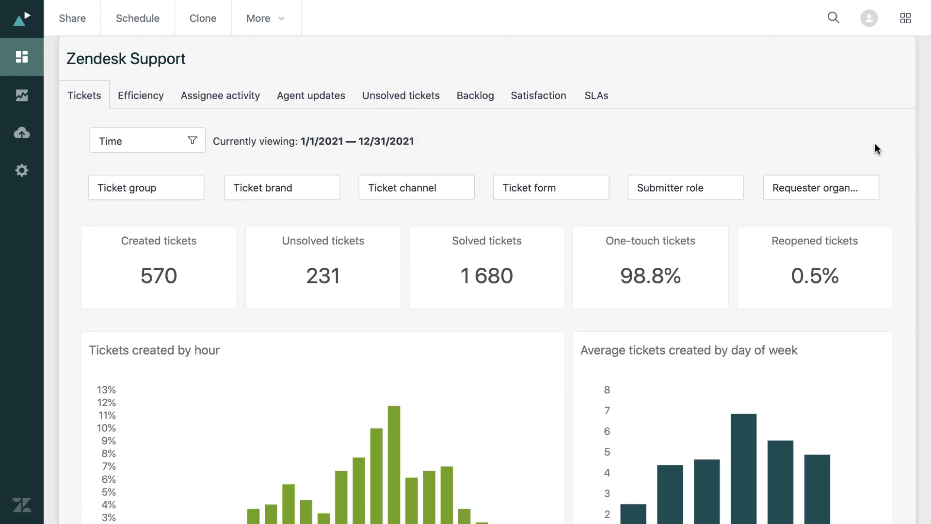
# On the Satisfaction tab, filter the Ticket group to Customer Agents - CE.
pyautogui.click(531, 100)
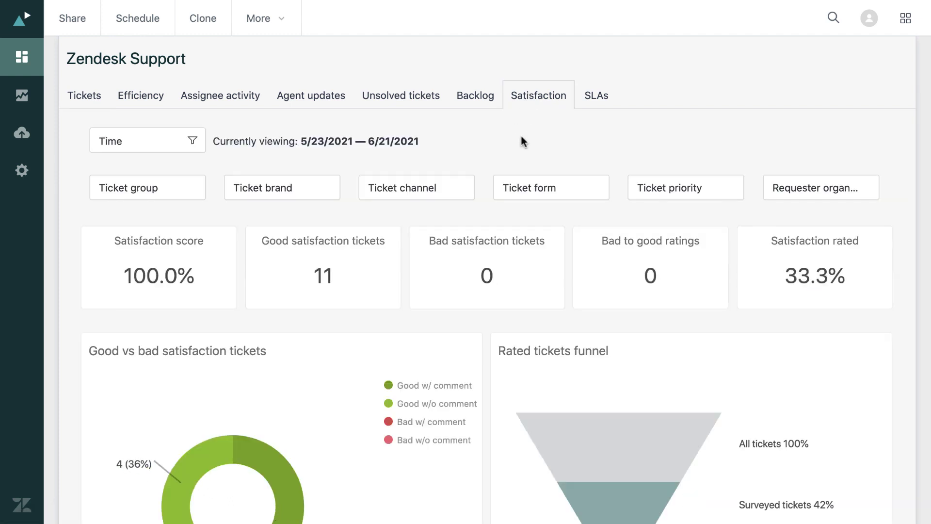
pyautogui.click(191, 189)
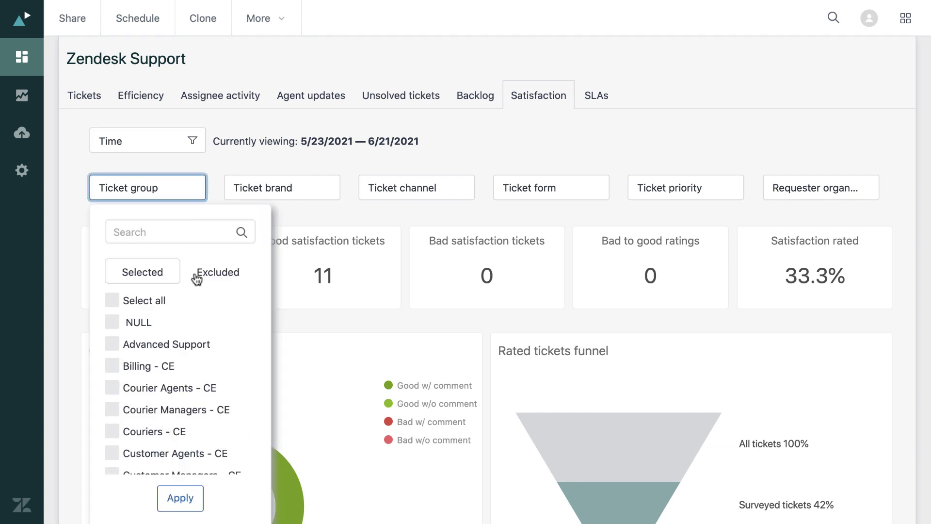
pyautogui.scroll(-3, 206, 342)
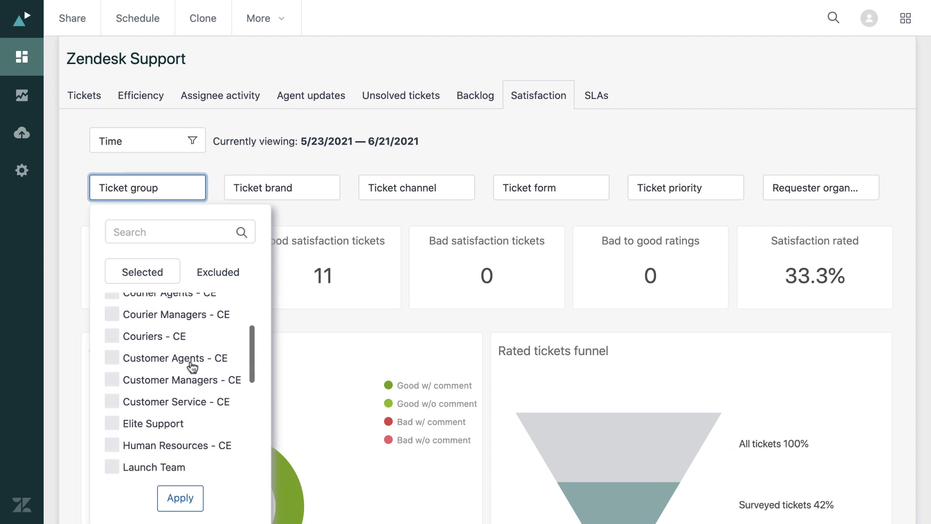
pyautogui.click(195, 361)
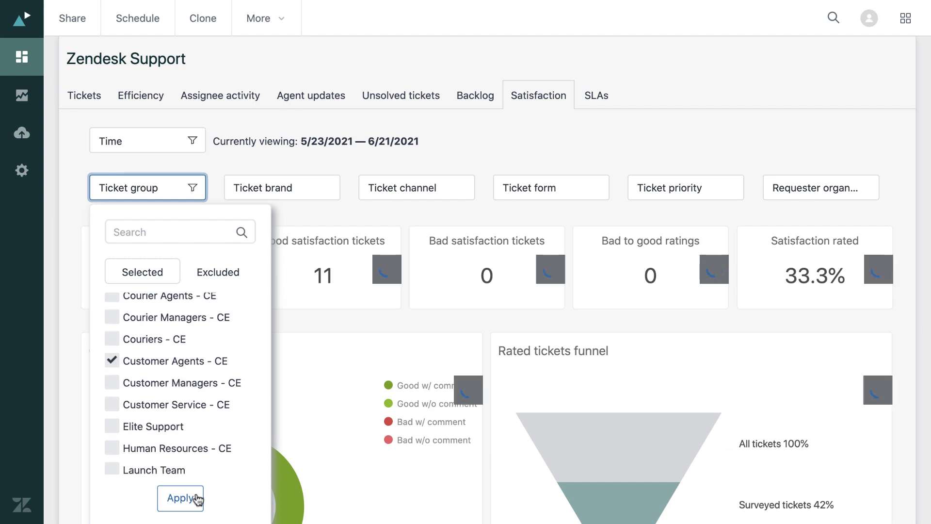
pyautogui.click(180, 497)
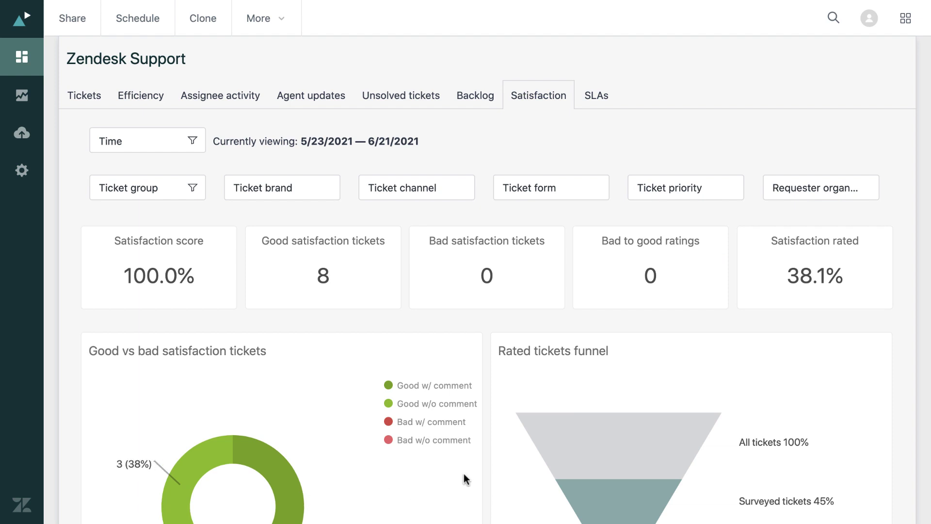
# Inspect the satisfaction donut chart: 5 (63%) good with comment, 3 (38%) good without comment.
pyautogui.scroll(-5, 486, 466)
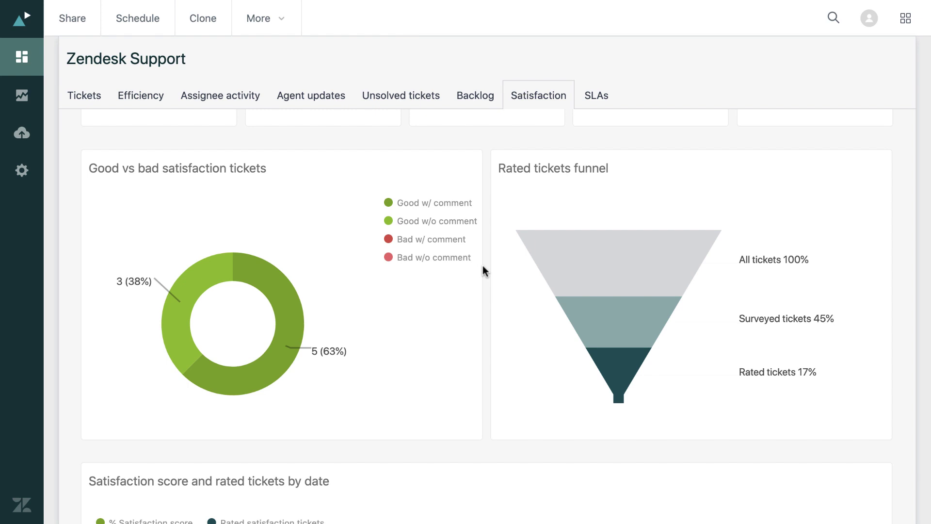
pyautogui.moveTo(462, 271)
pyautogui.moveTo(279, 280)
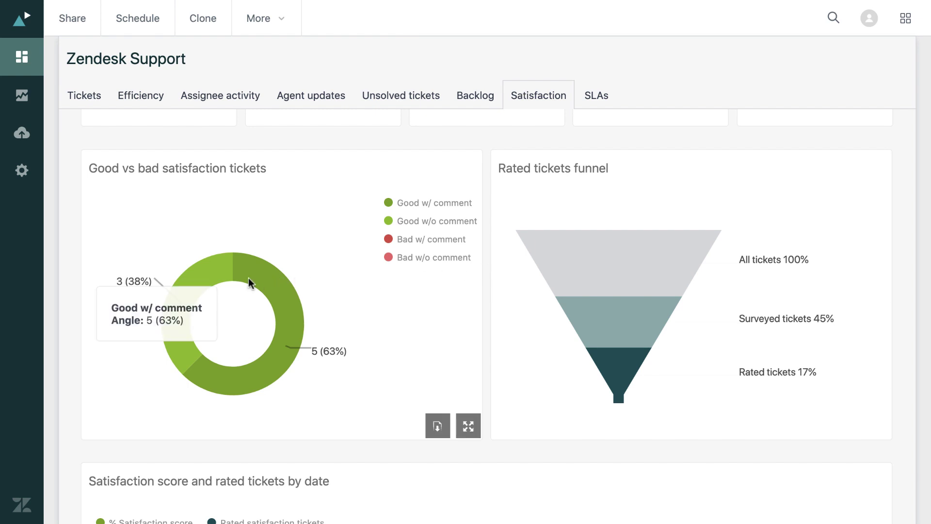
pyautogui.moveTo(207, 277)
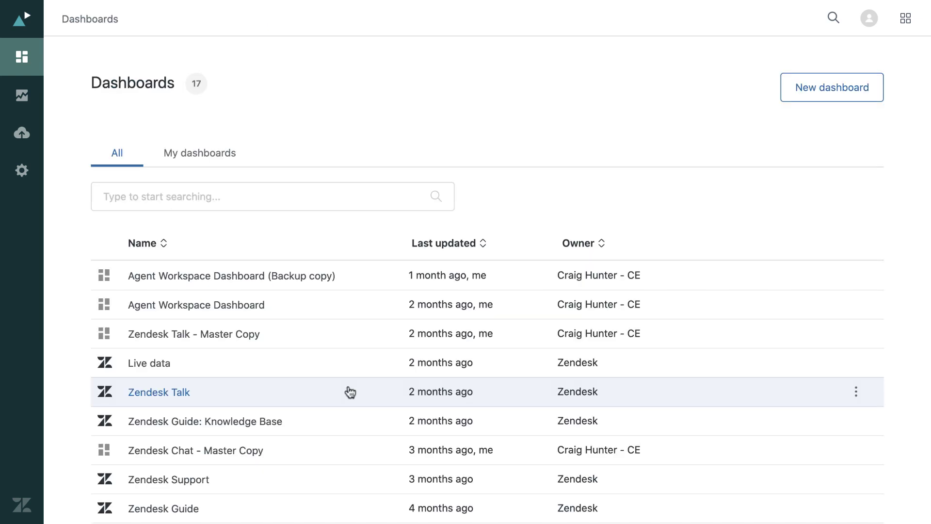
# Open the Zendesk Talk dashboard and scroll through its metrics.
pyautogui.click(348, 391)
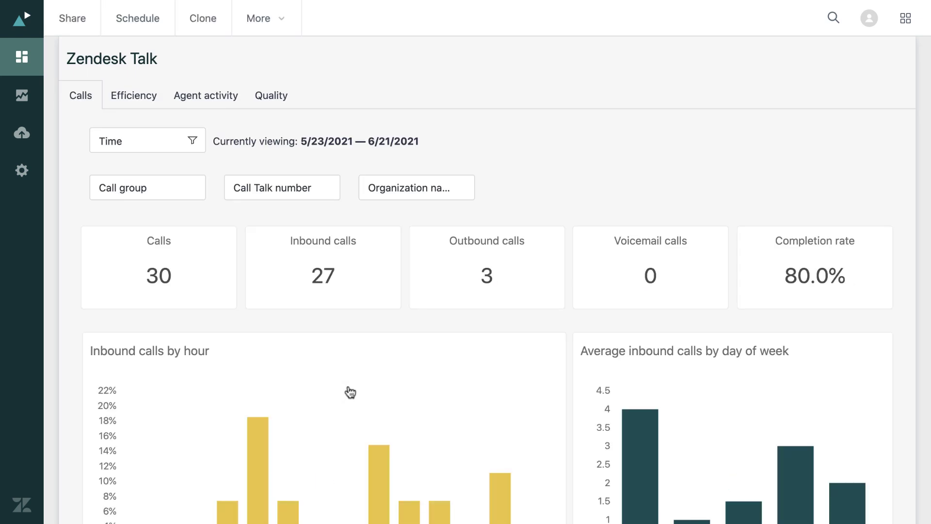
pyautogui.scroll(-3, 566, 394)
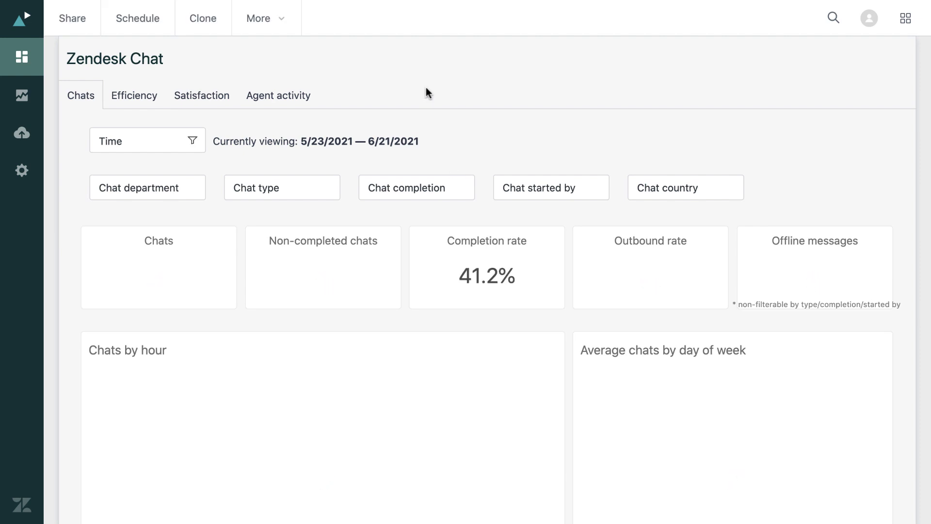
pyautogui.scroll(-3, 571, 331)
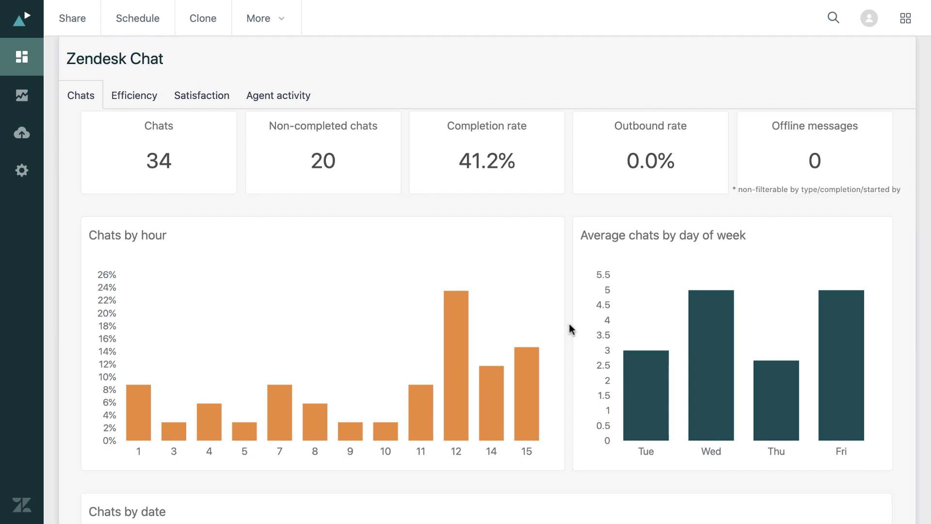
# Review Zendesk Chat satisfaction: 100.0% score, 11 good, 0 bad chats, 32.4% rated.
pyautogui.click(200, 95)
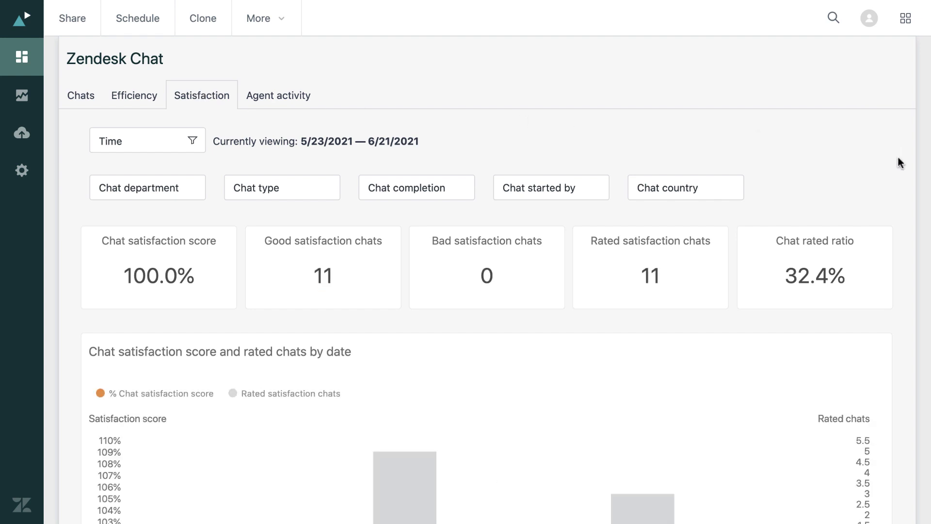
pyautogui.scroll(-7, 900, 175)
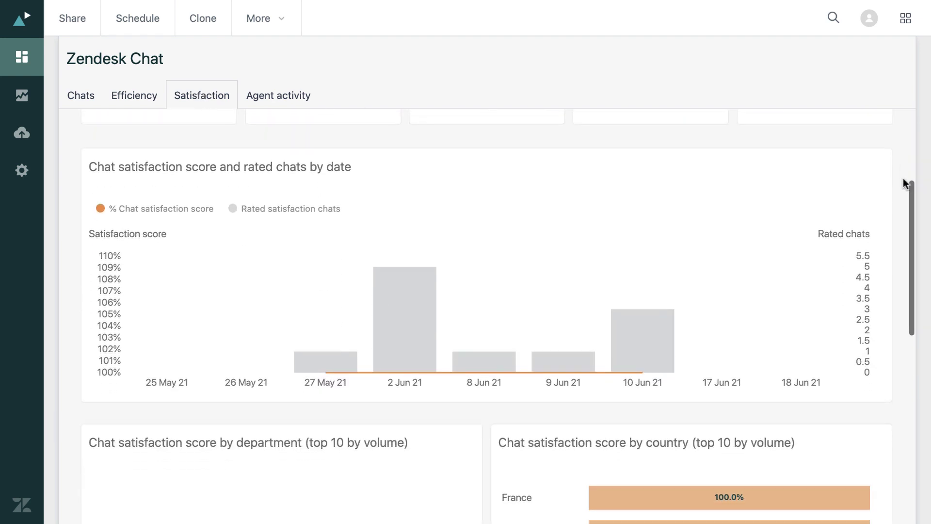
pyautogui.scroll(-1, 902, 178)
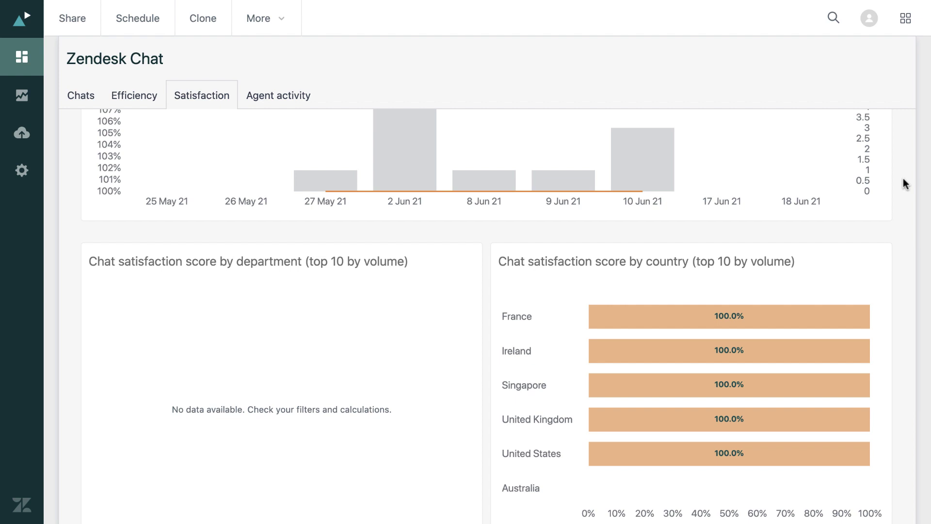
pyautogui.scroll(8, 903, 178)
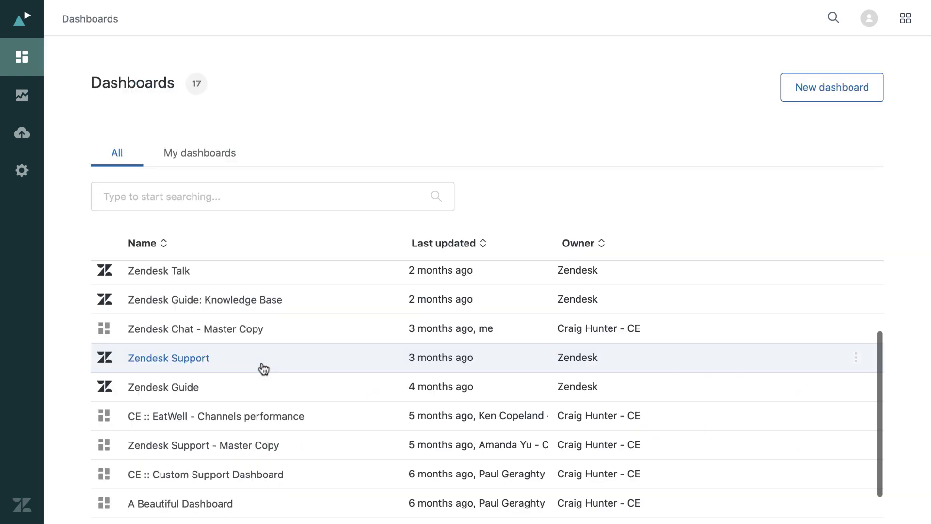
# Open the Zendesk Support dashboard and check its sharing members, closing without changes.
pyautogui.click(237, 358)
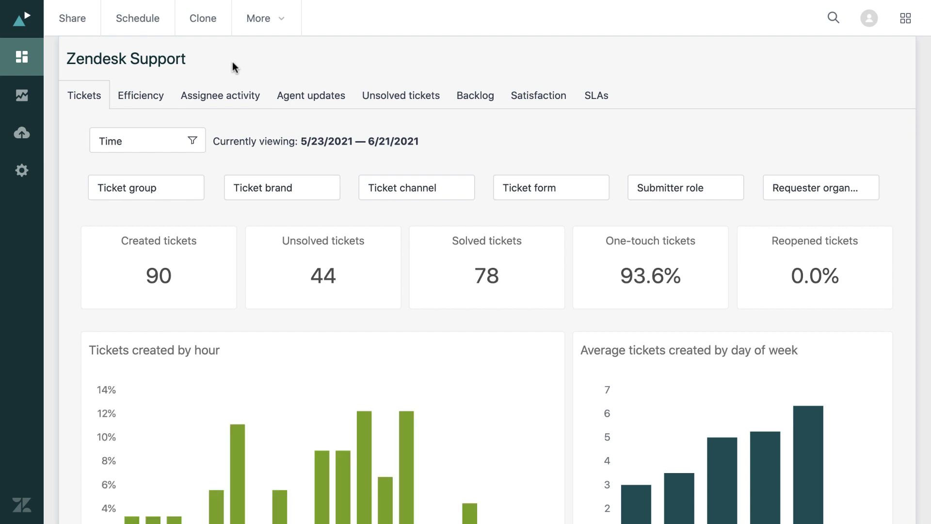
pyautogui.click(76, 22)
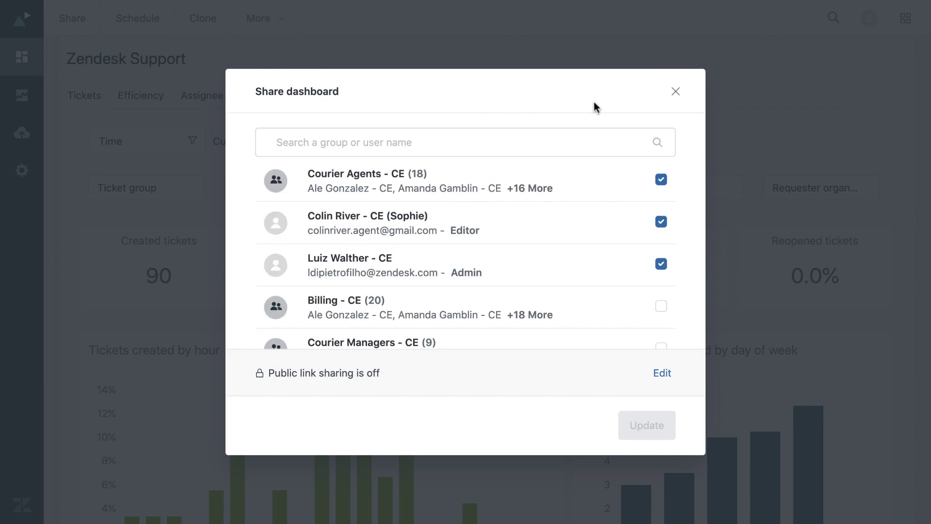
pyautogui.click(675, 94)
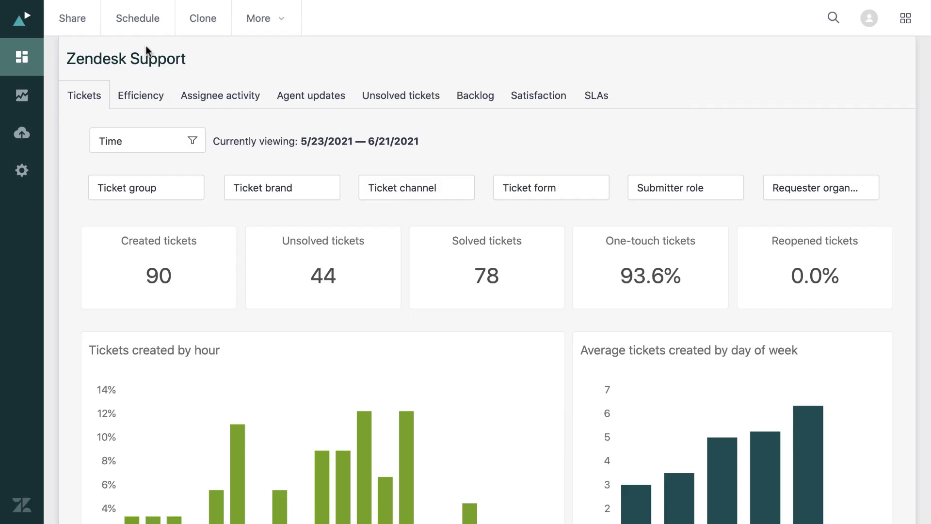
# Create a new Daily 08:00 scheduled delivery for the Zendesk Support dashboard, up to recipient selection.
pyautogui.click(144, 20)
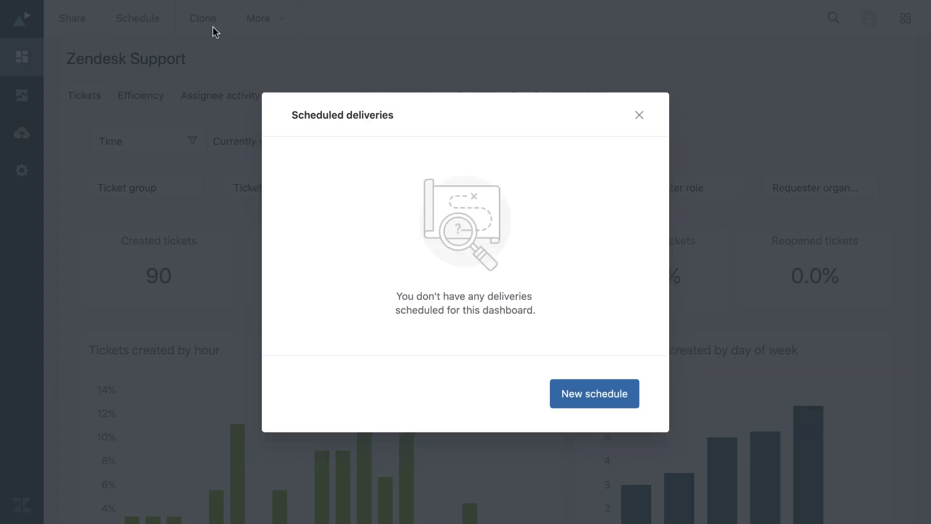
pyautogui.click(594, 392)
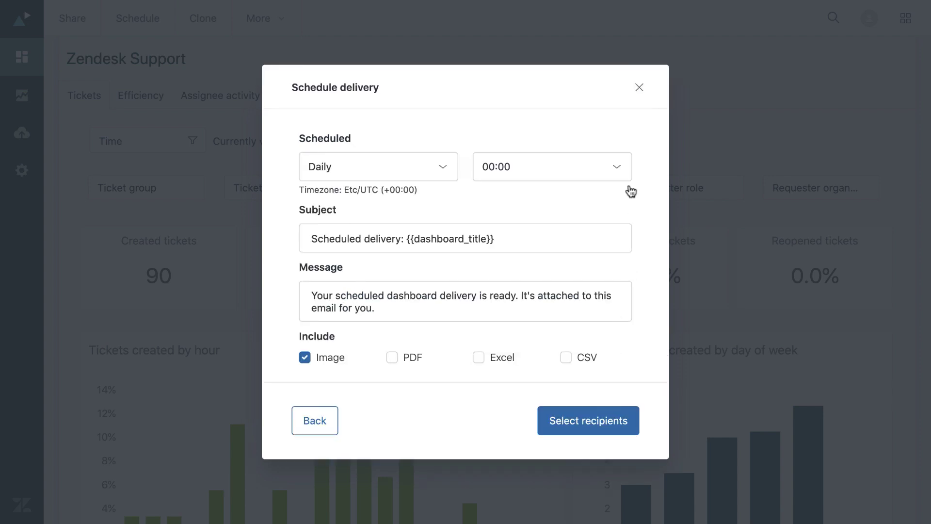
pyautogui.click(620, 172)
pyautogui.scroll(-7, 581, 259)
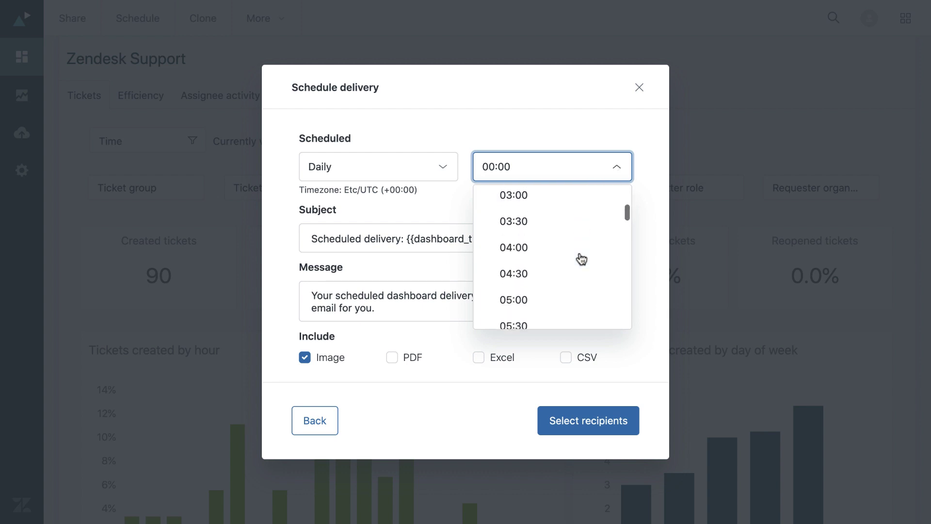
pyautogui.click(580, 262)
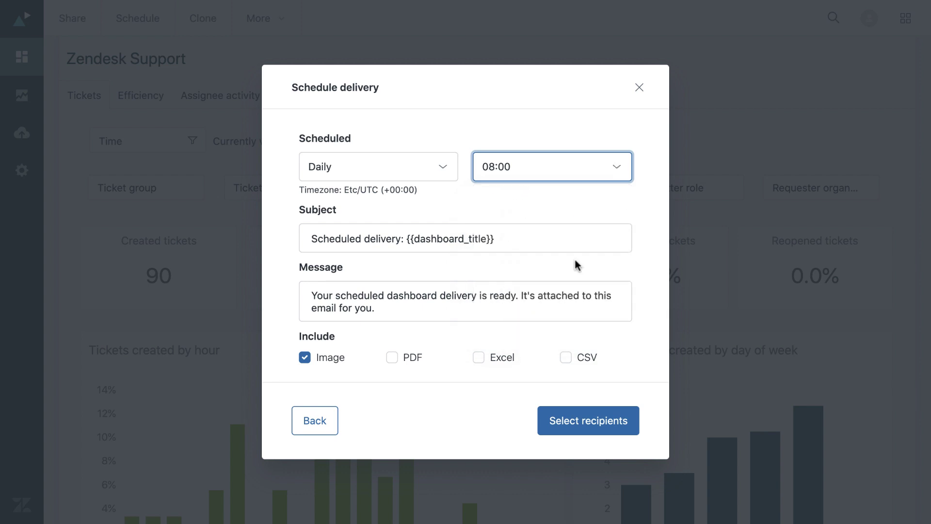
pyautogui.click(618, 423)
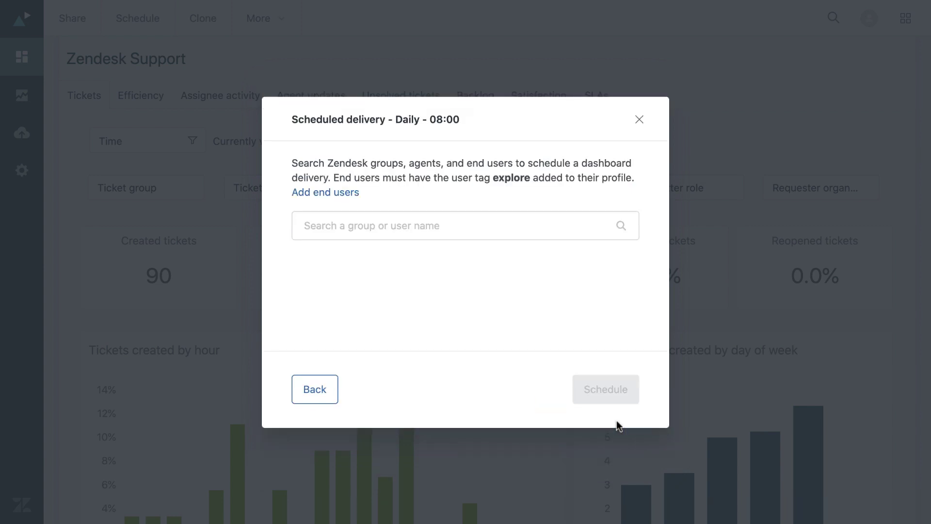